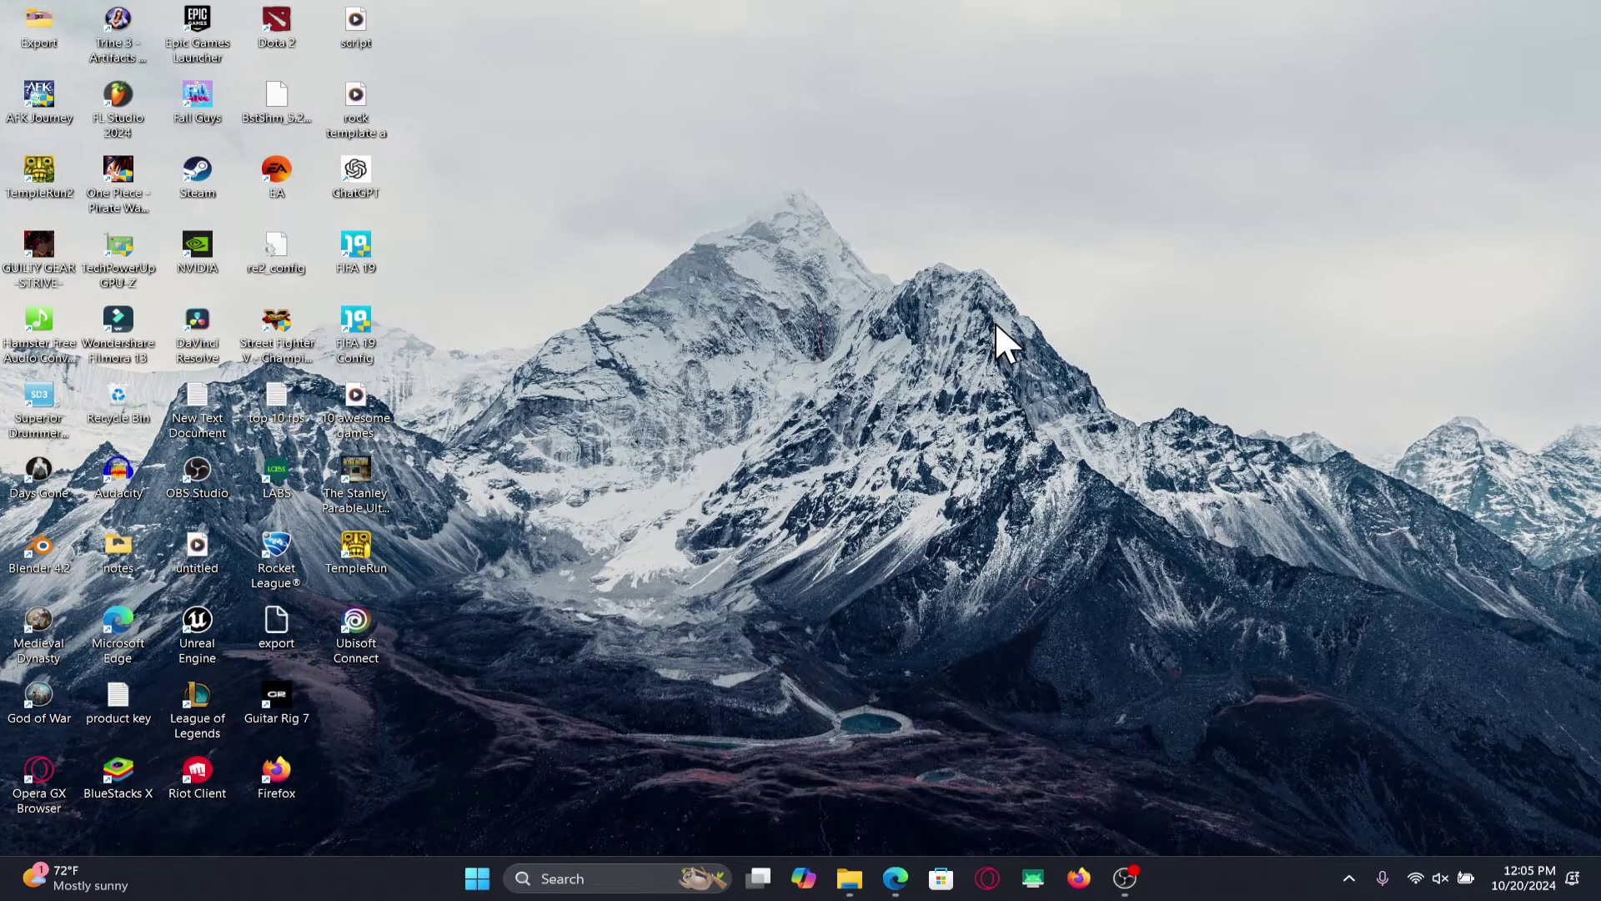
Step: Launch Microsoft Edge and load ubisoft.com
double_click(117, 619)
text(u)
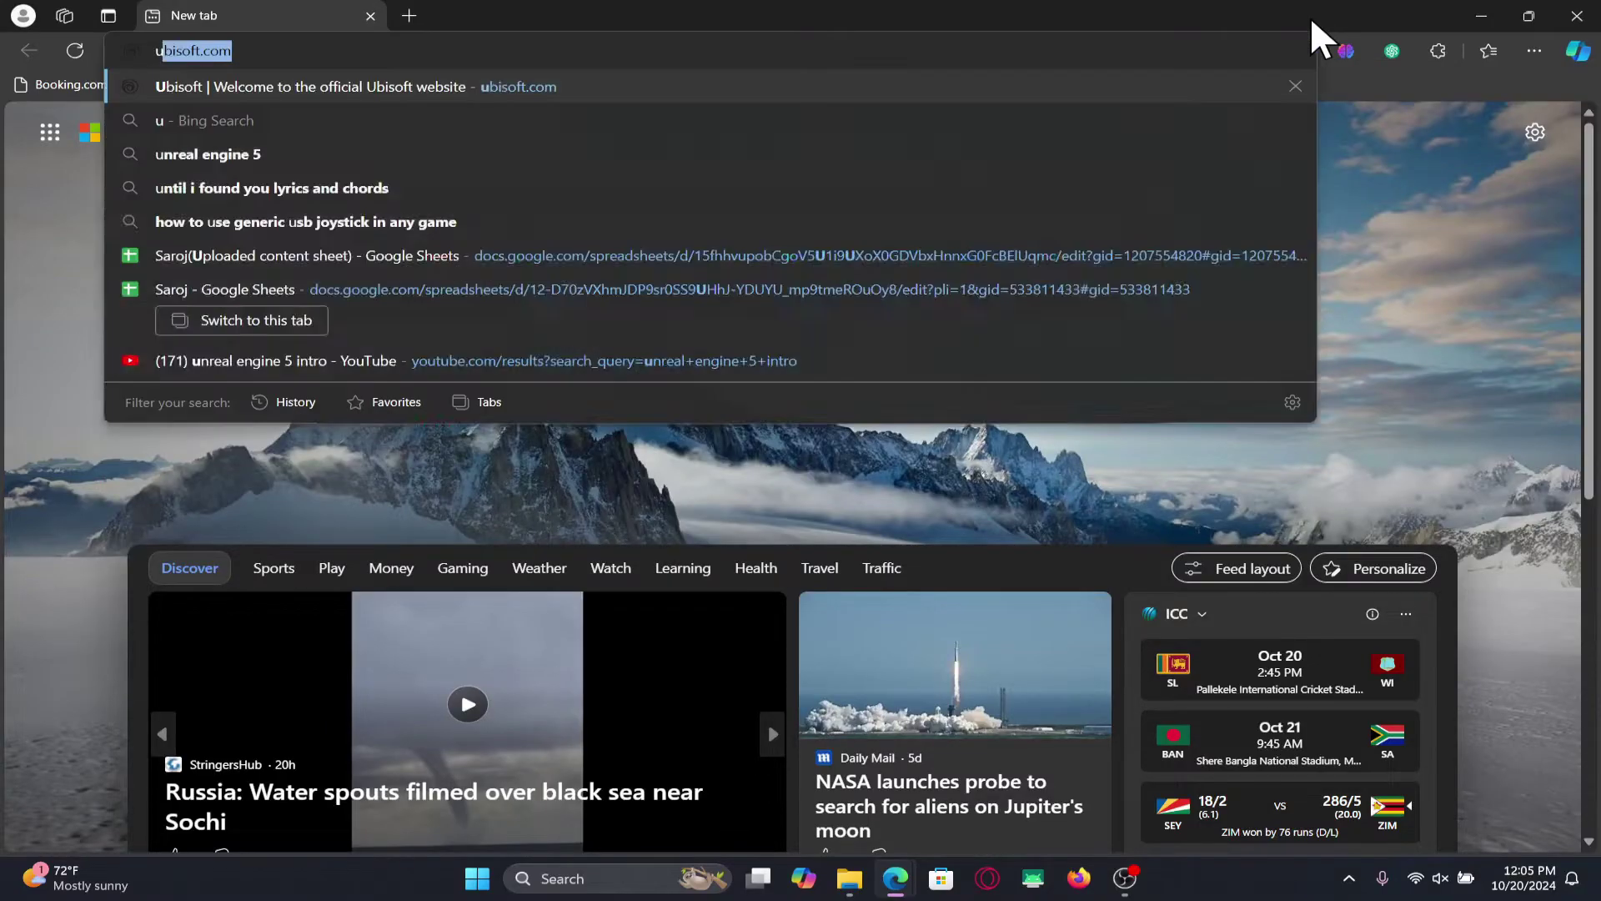
text(bisoft.com)
key(Return)
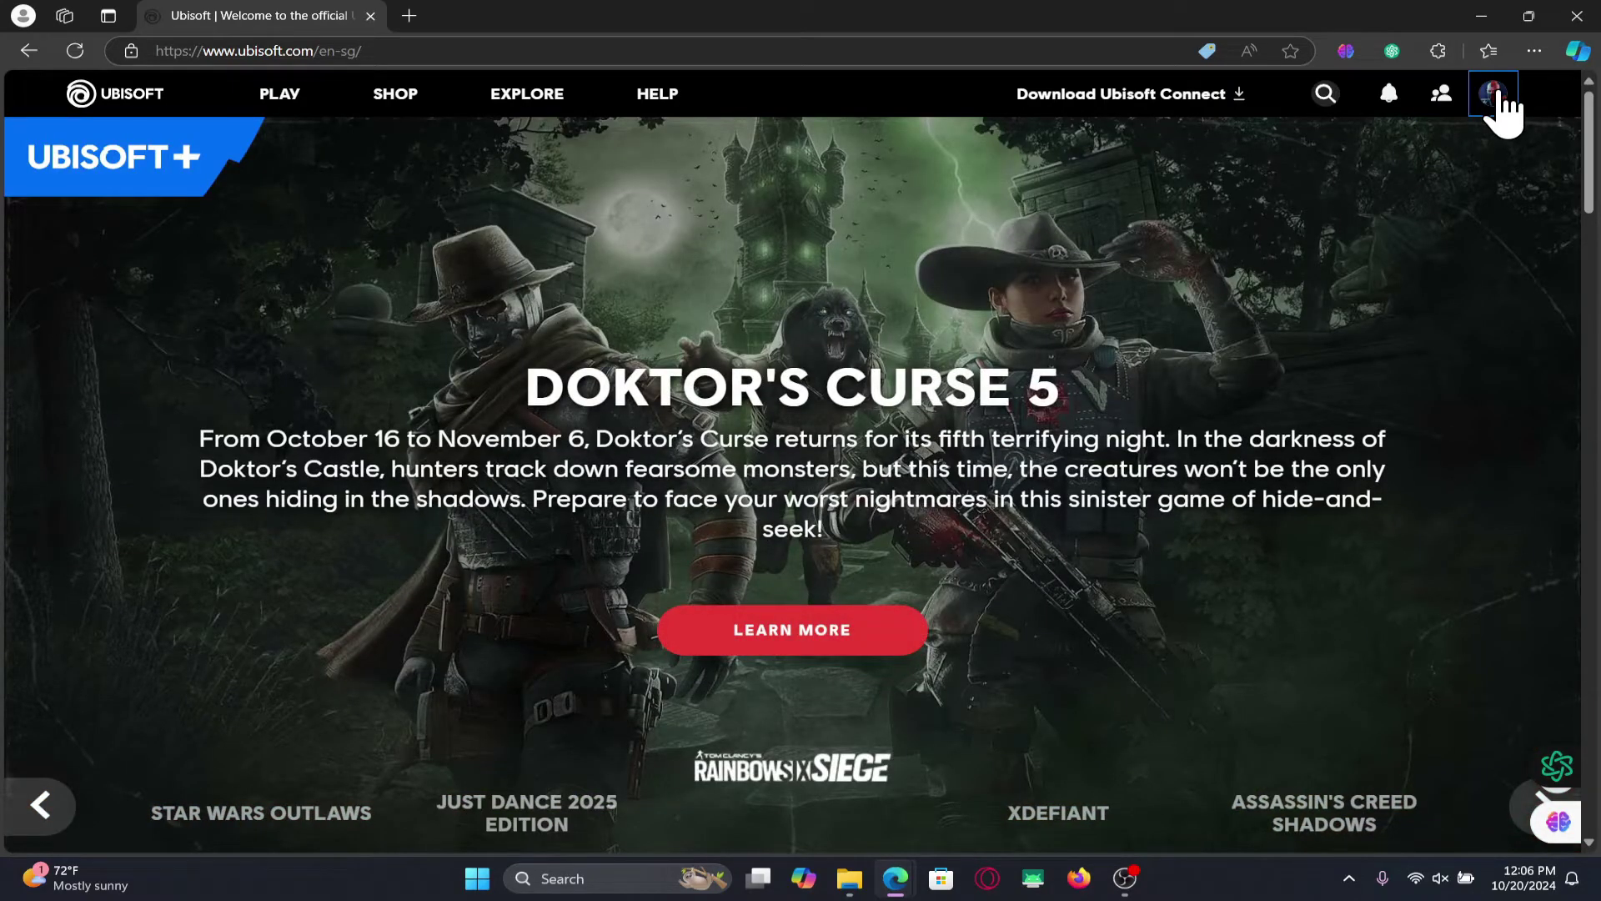
Step: Go from the avatar menu's Account Management to the Security page
click(1493, 94)
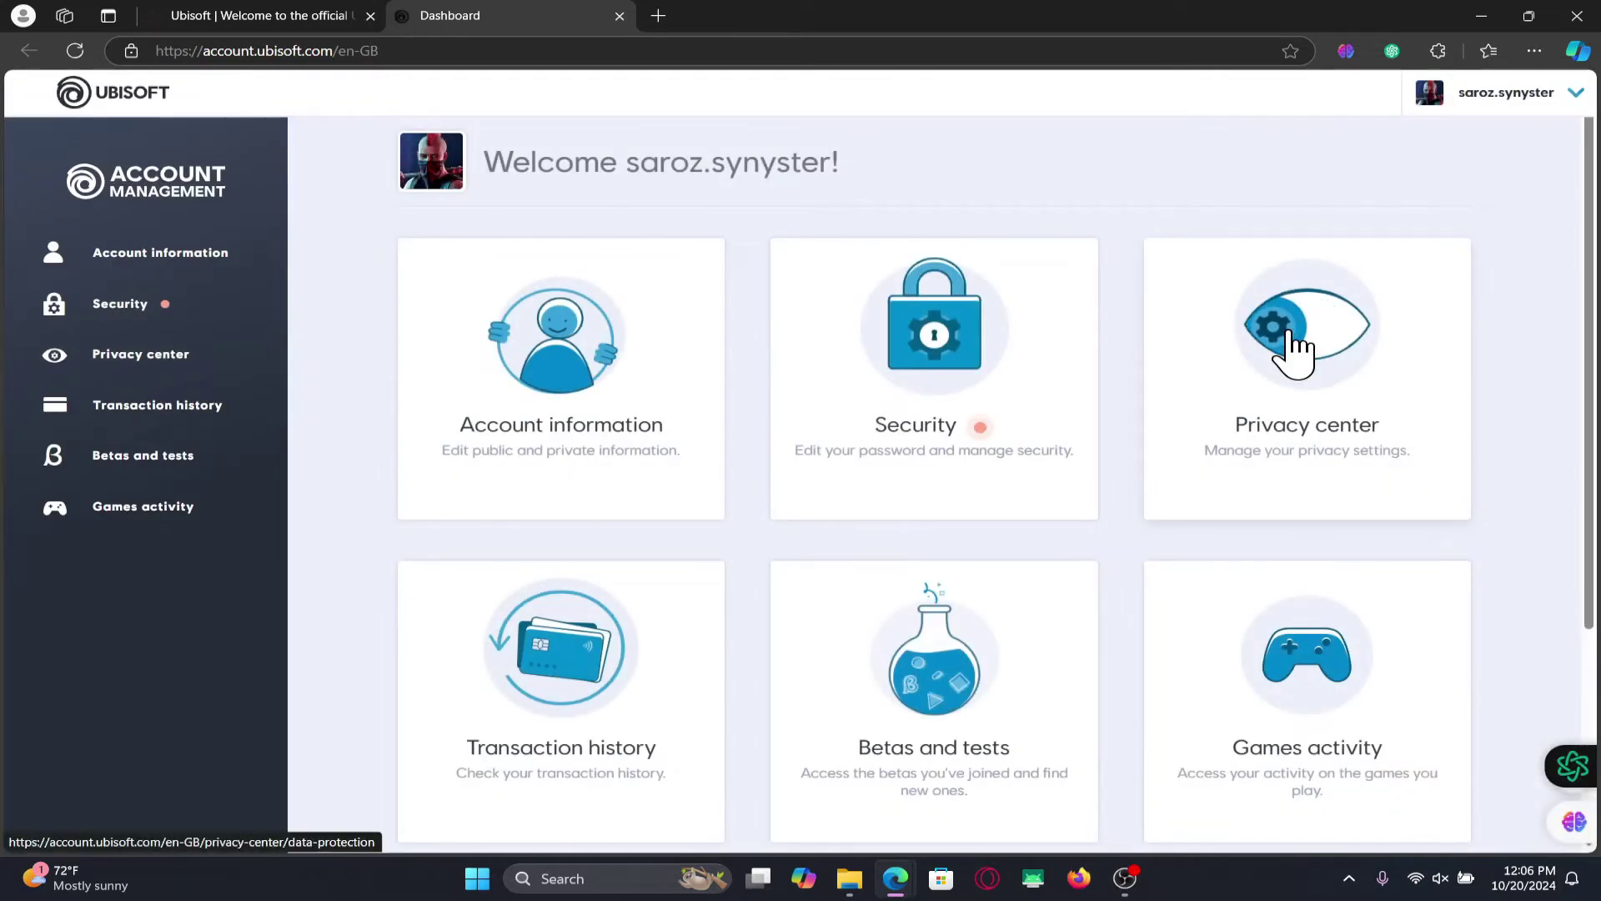
click(914, 379)
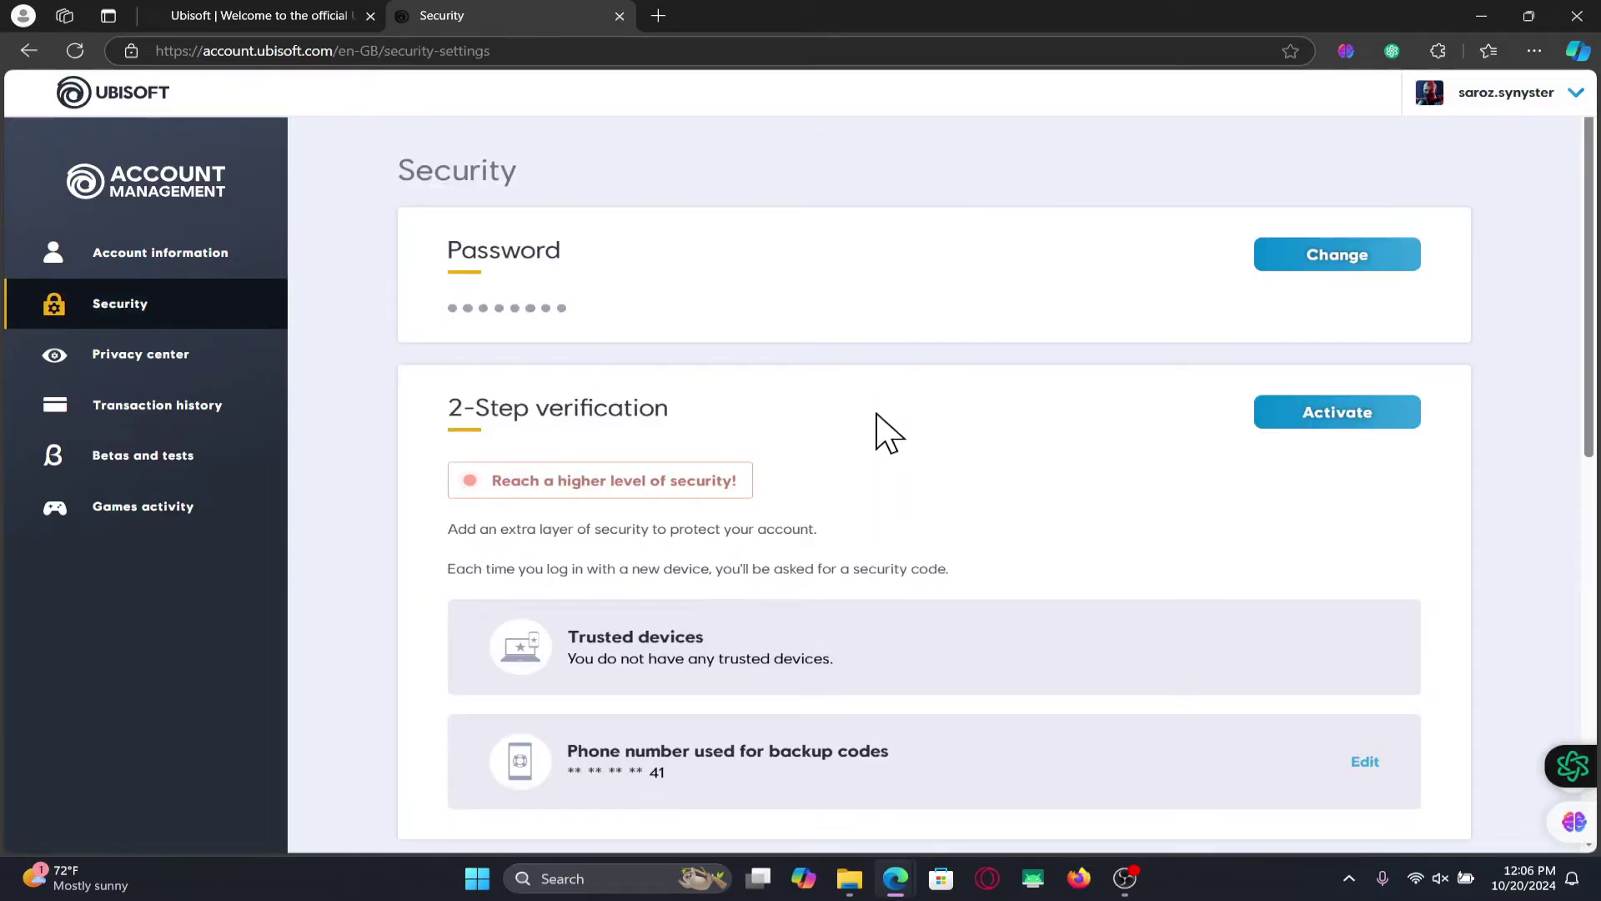
Step: Choose Authenticator app for 2-Step verification and send the activation email
click(1347, 417)
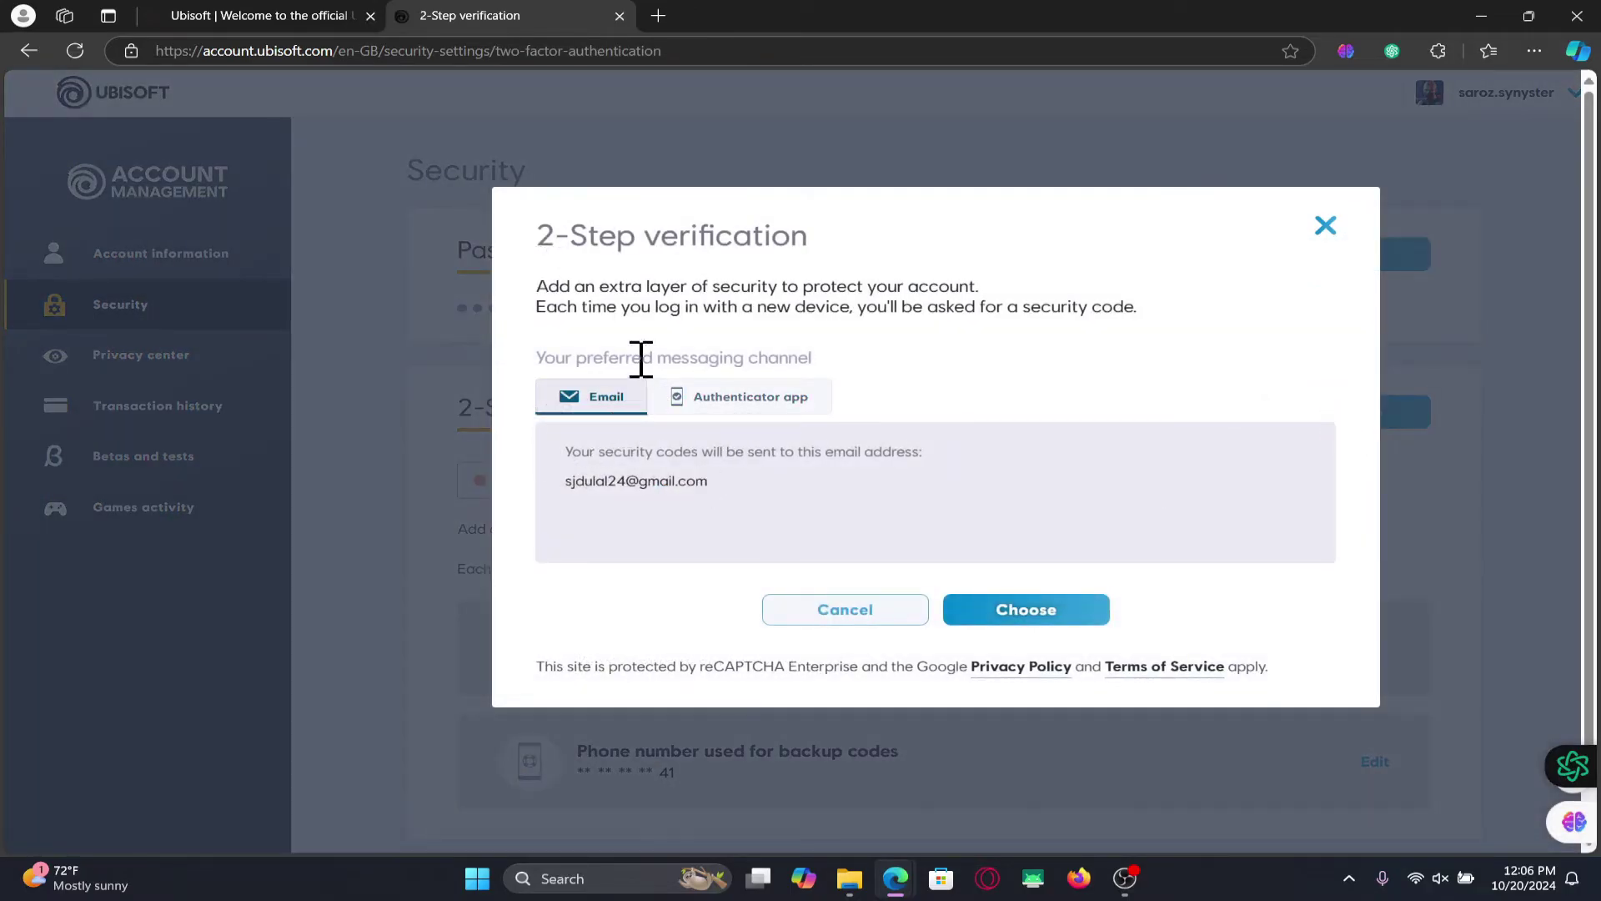
click(688, 402)
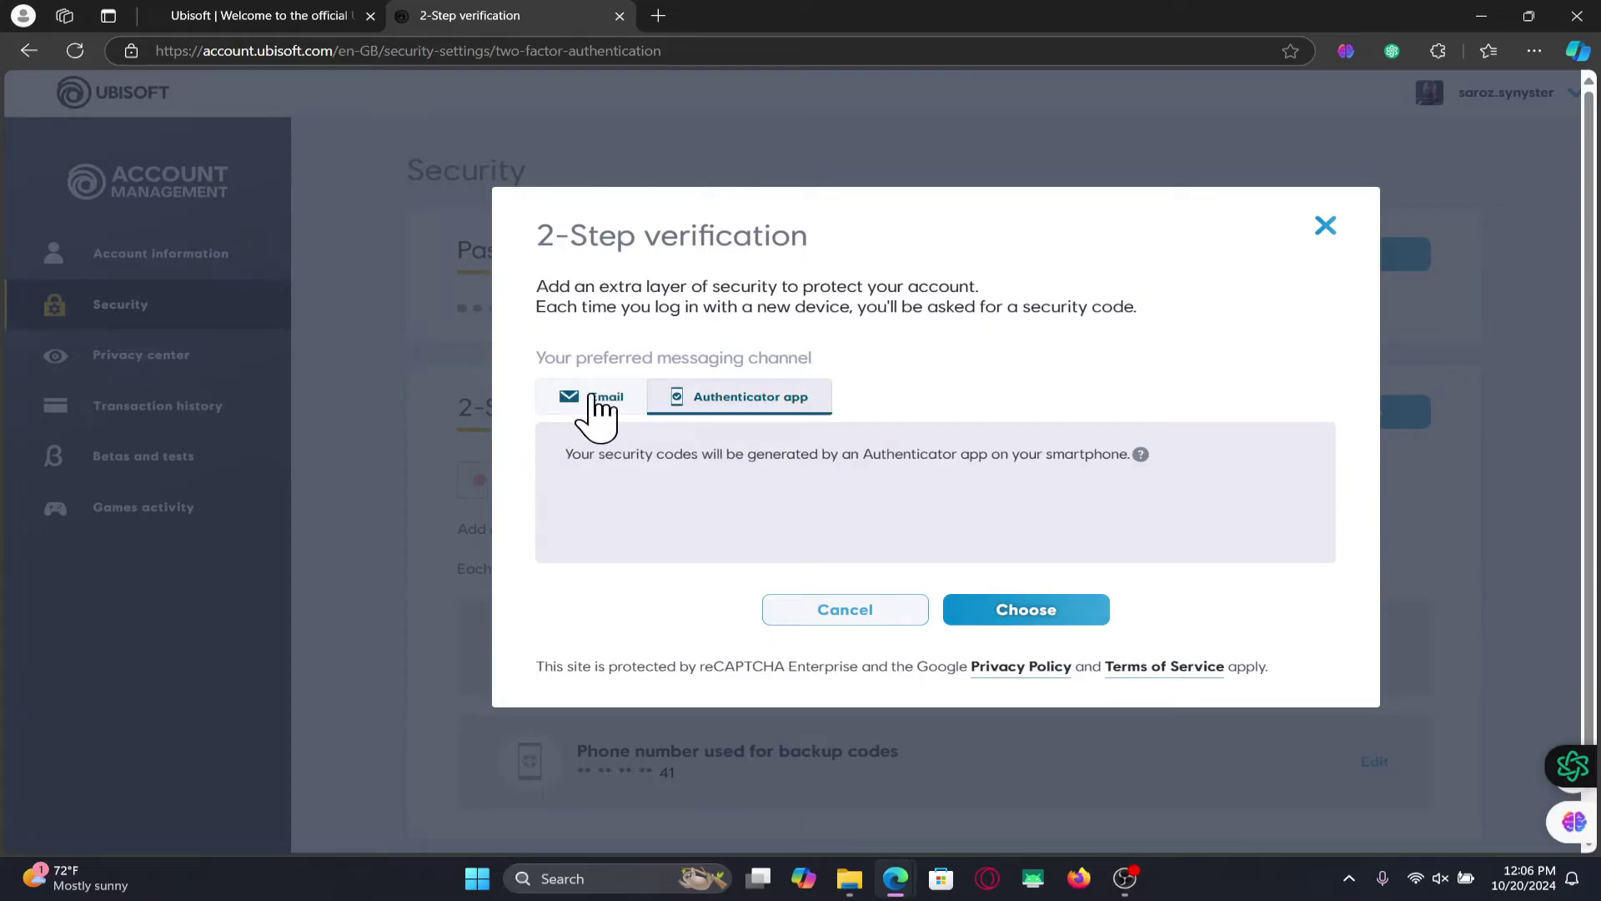
click(1021, 616)
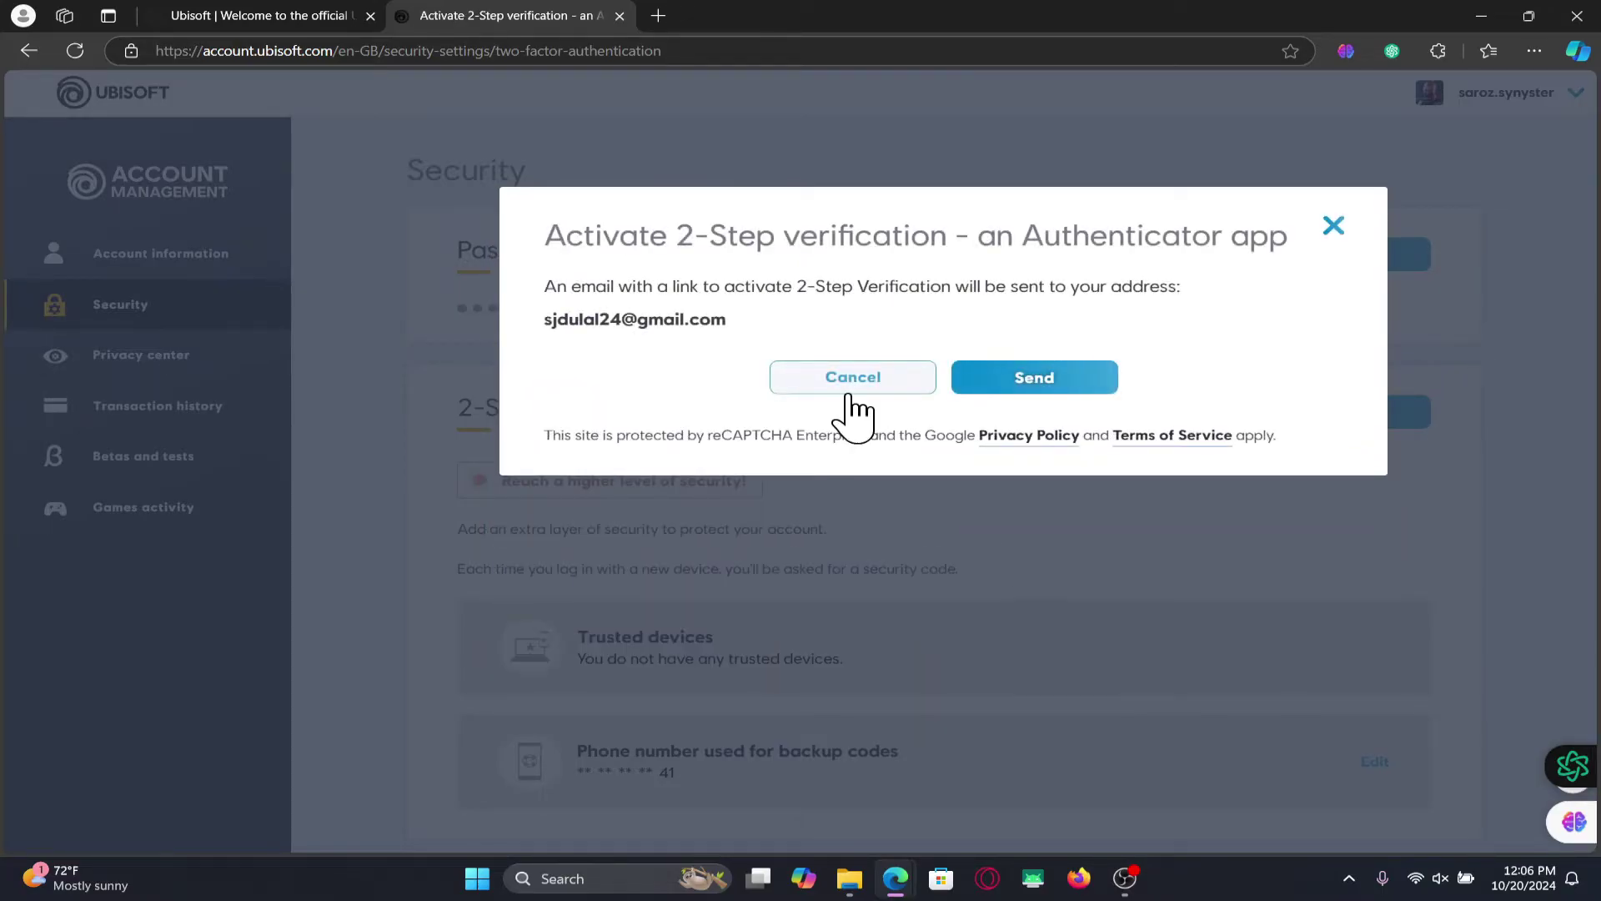
click(1029, 383)
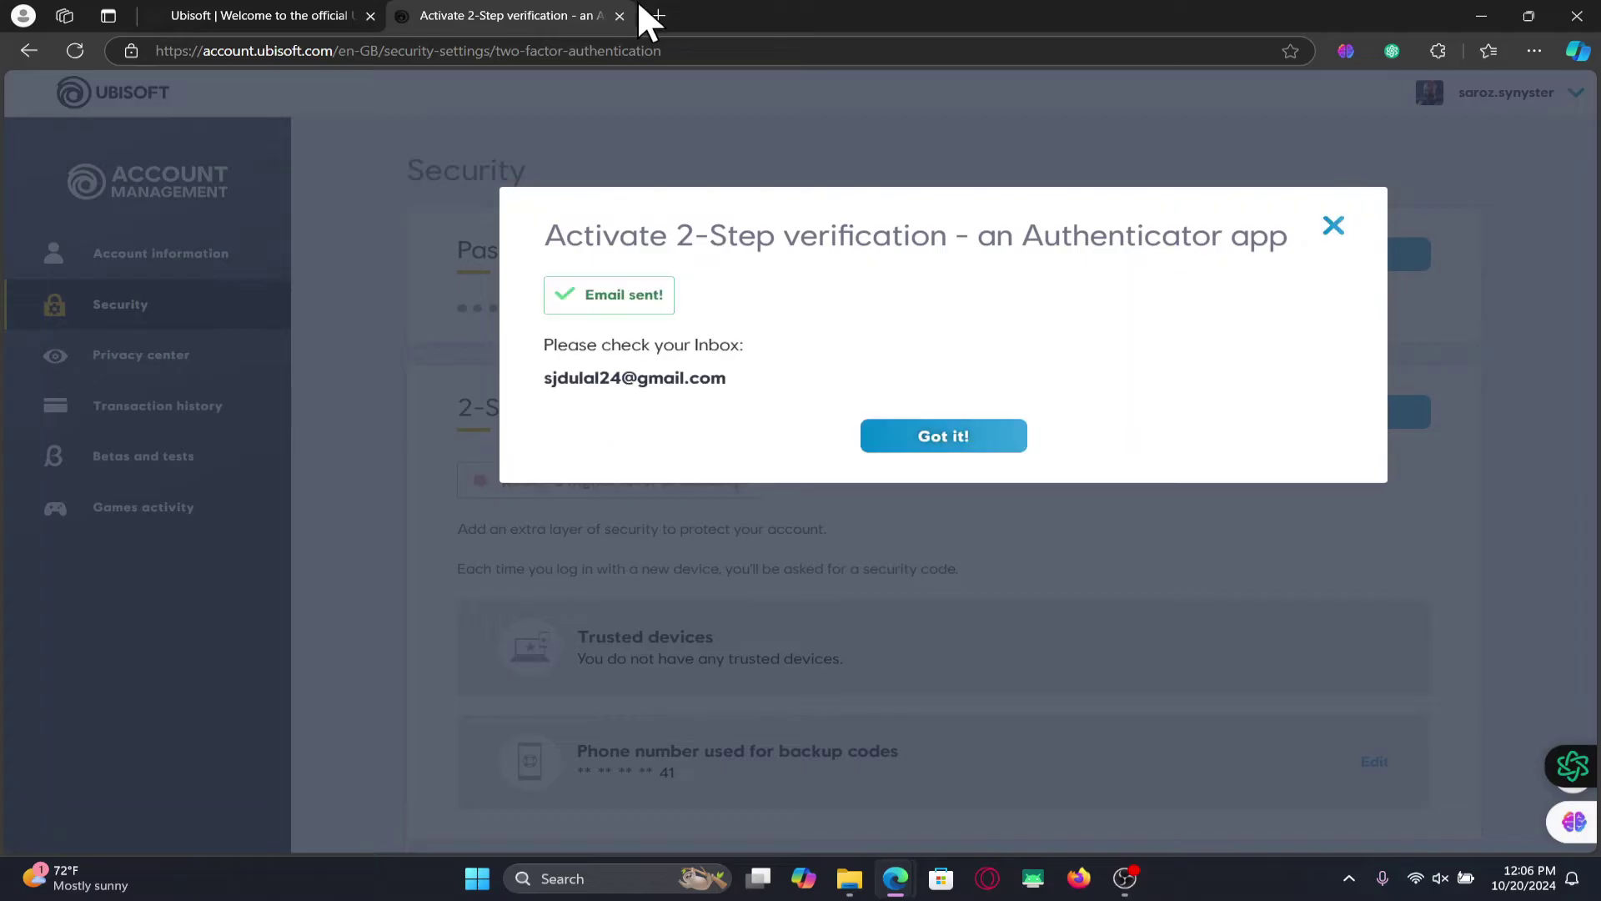
Step: Follow the Ubisoft email's 'here' link and switch to the QR code setup tab
click(656, 13)
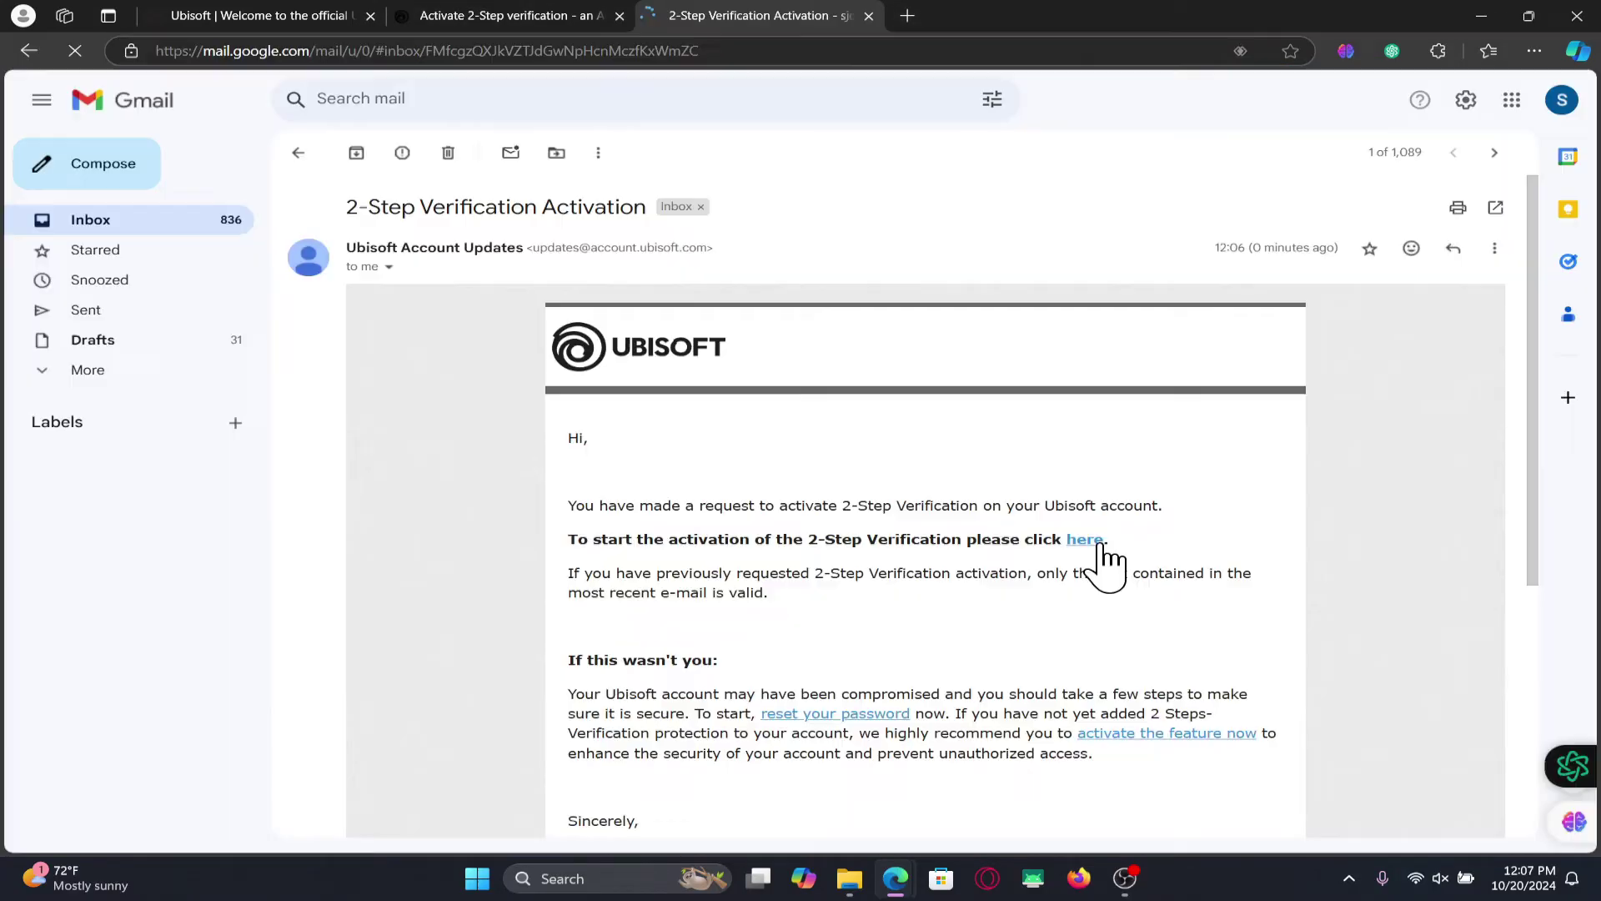
click(1094, 540)
click(751, 18)
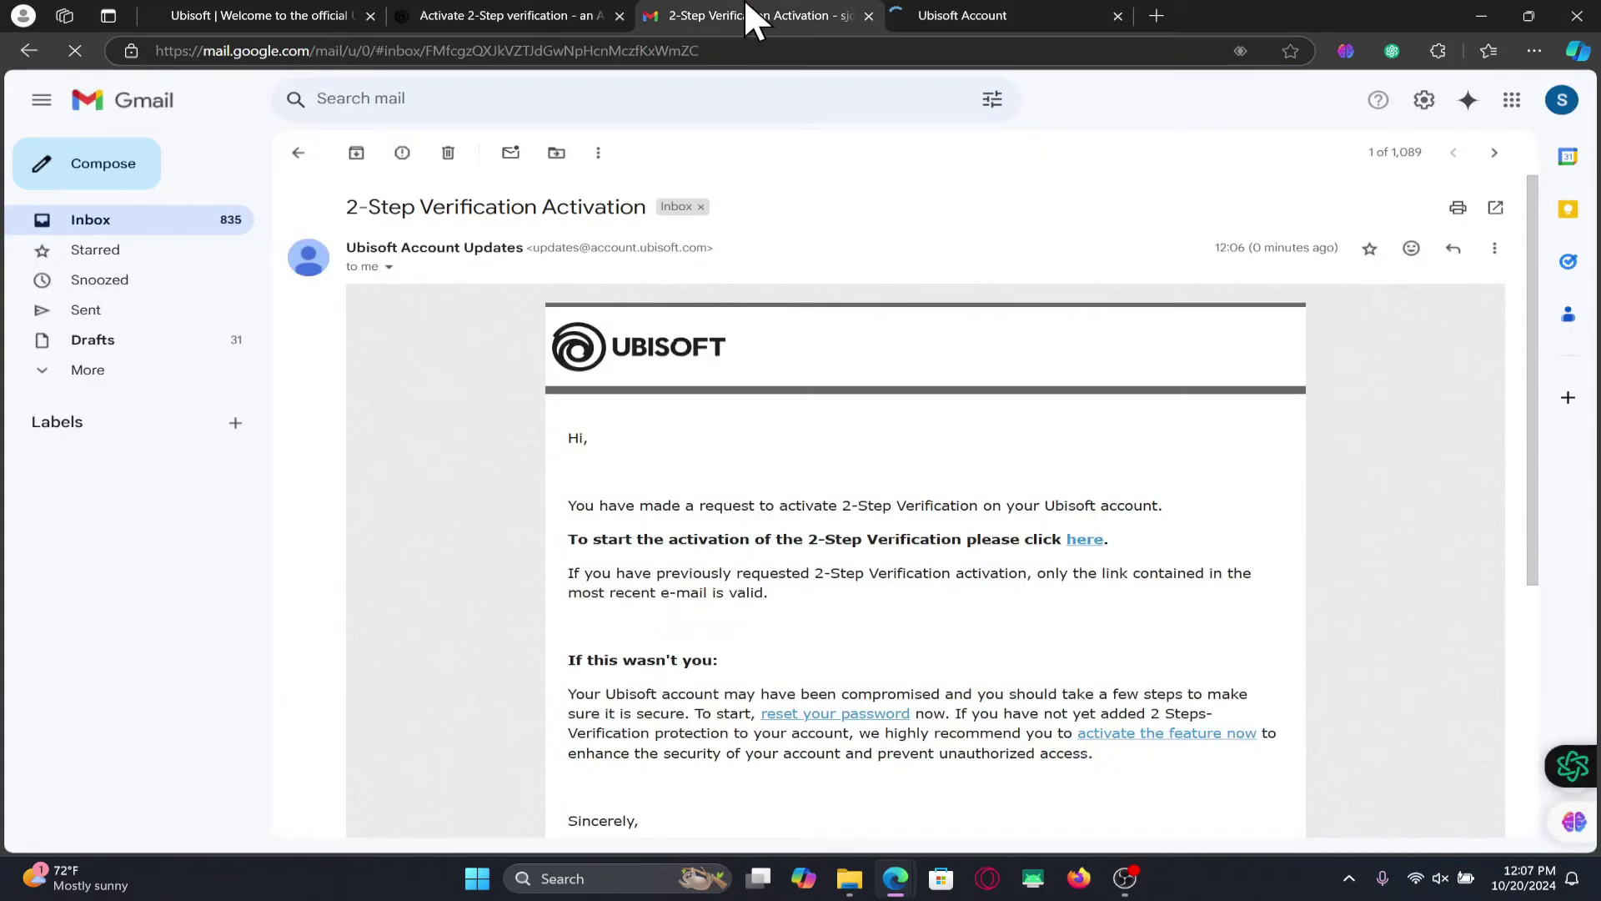
click(994, 18)
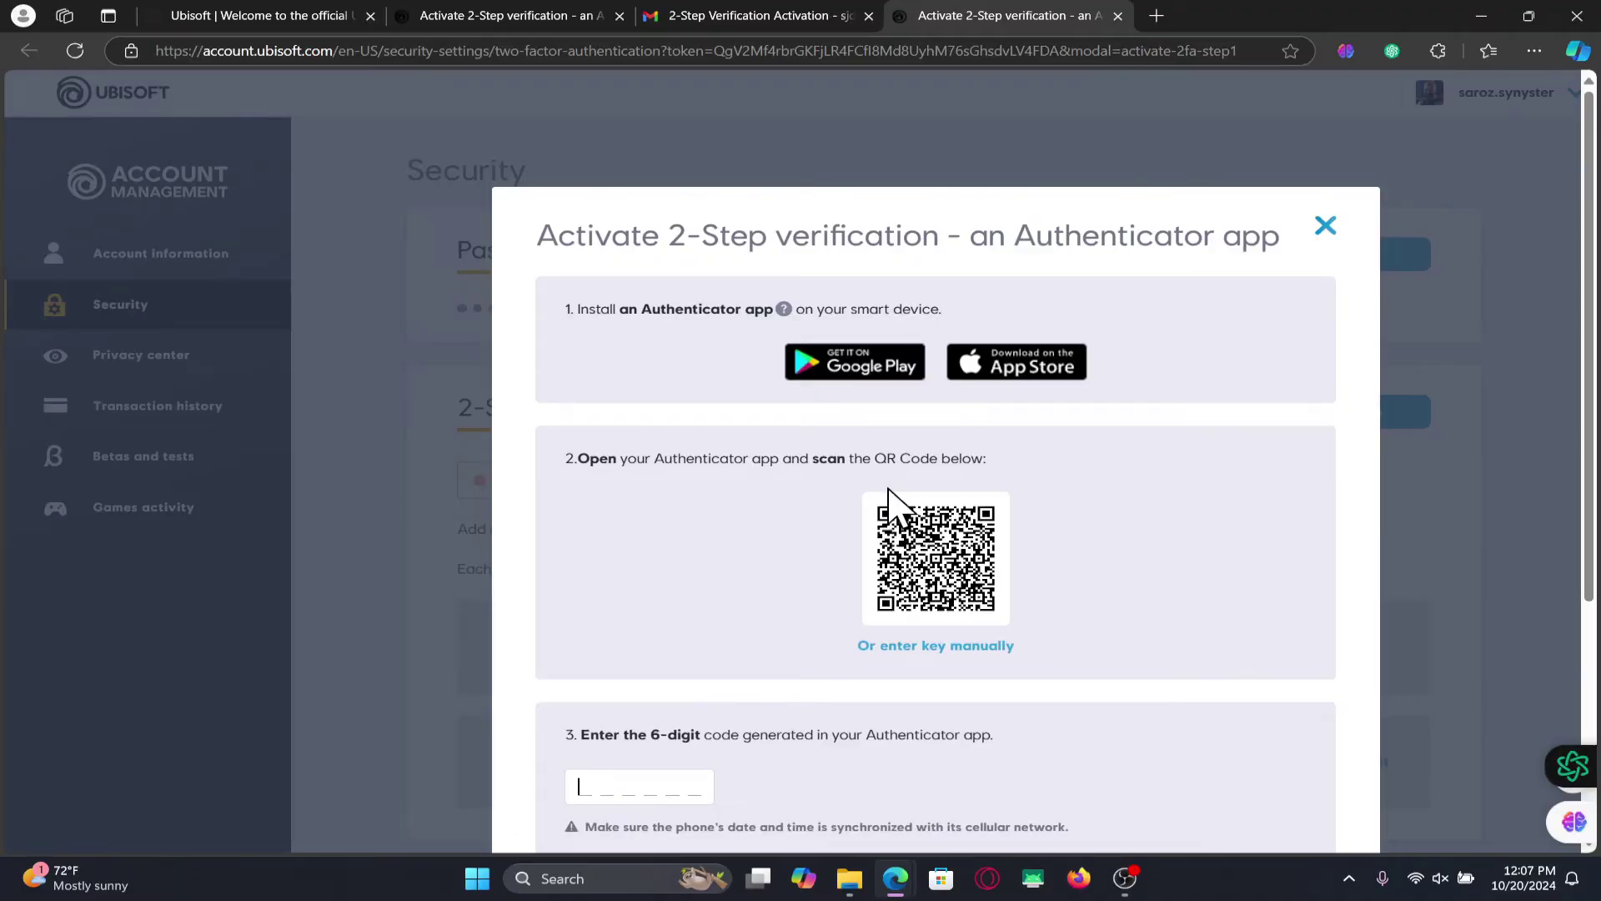
Step: Paste the 6-digit authenticator code to activate 2-Step verification
click(632, 15)
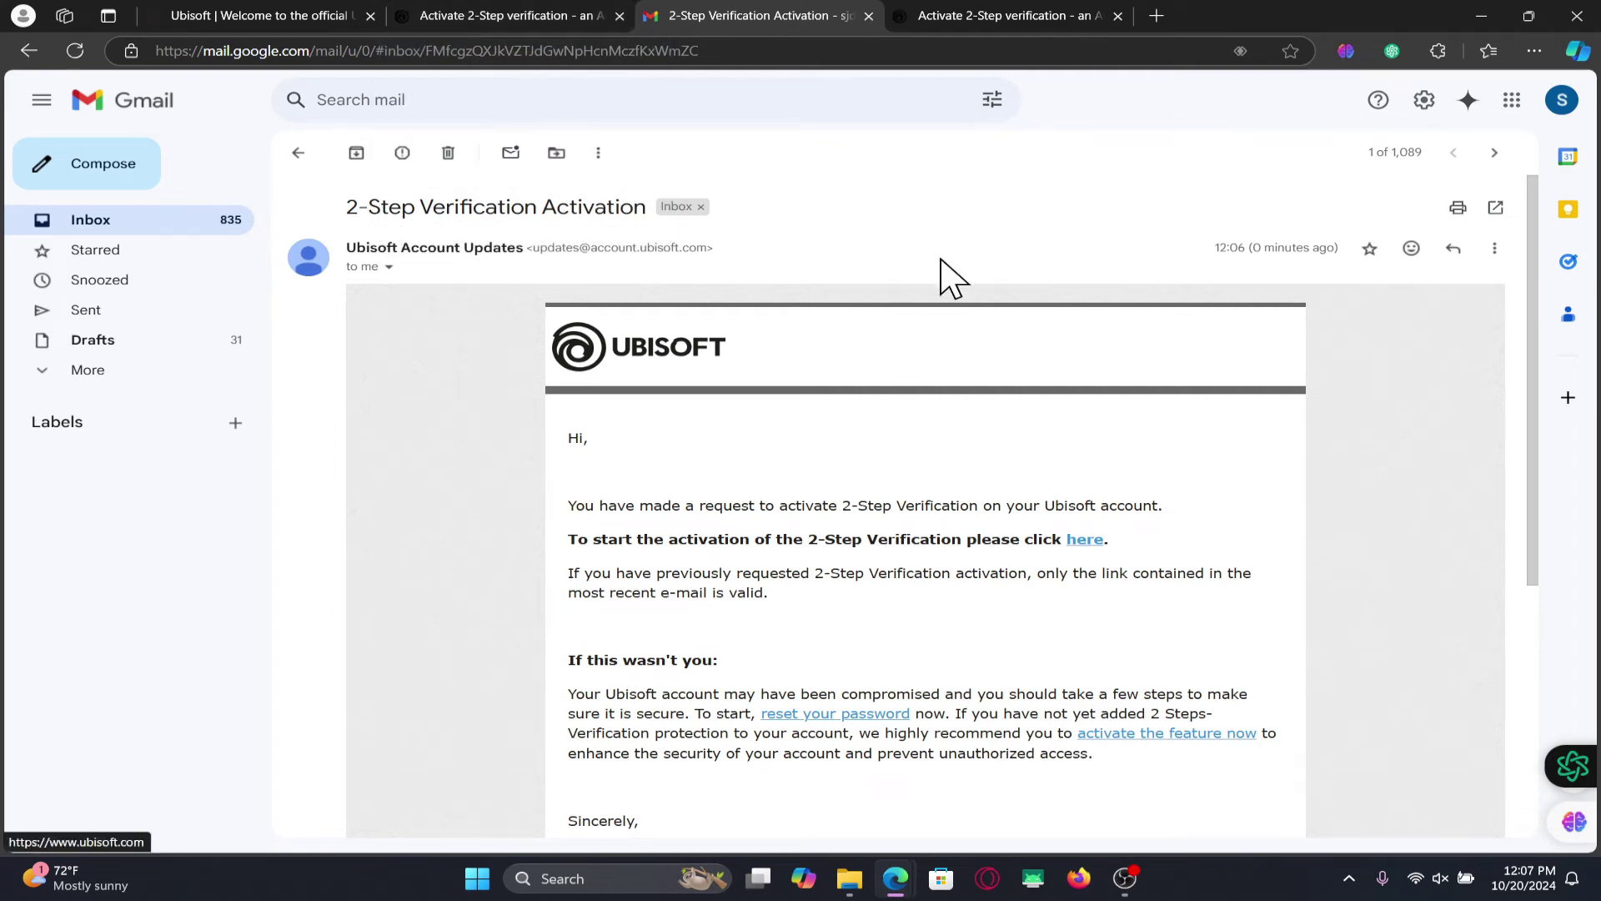
click(1001, 15)
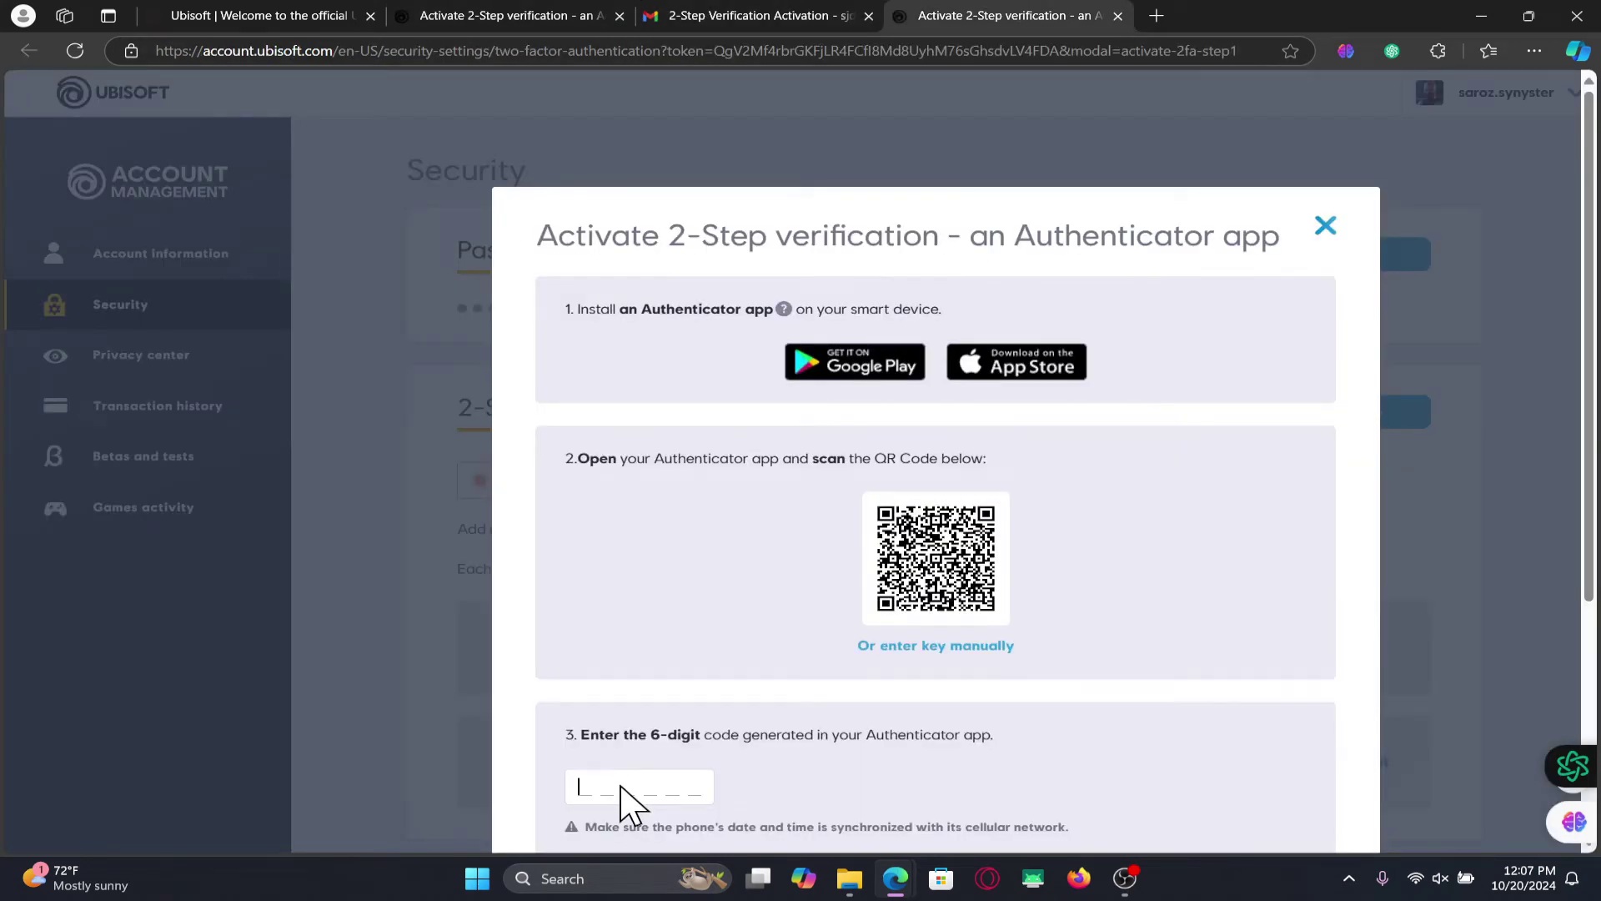
key(ctrl+v)
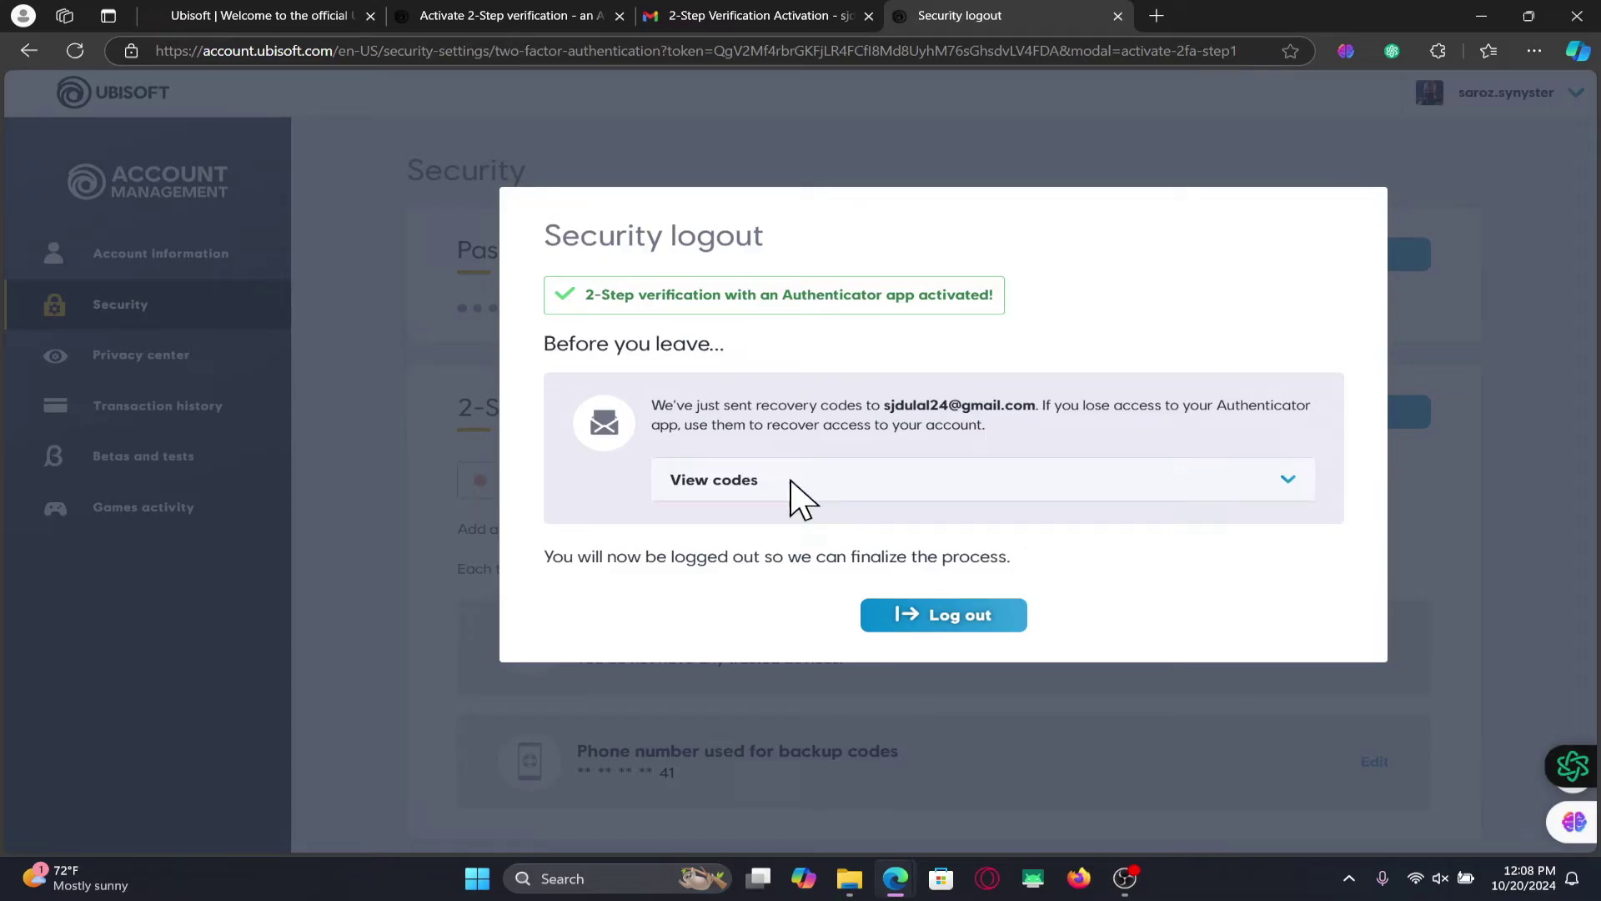
Step: Log out, then log back in using a verification code
click(956, 622)
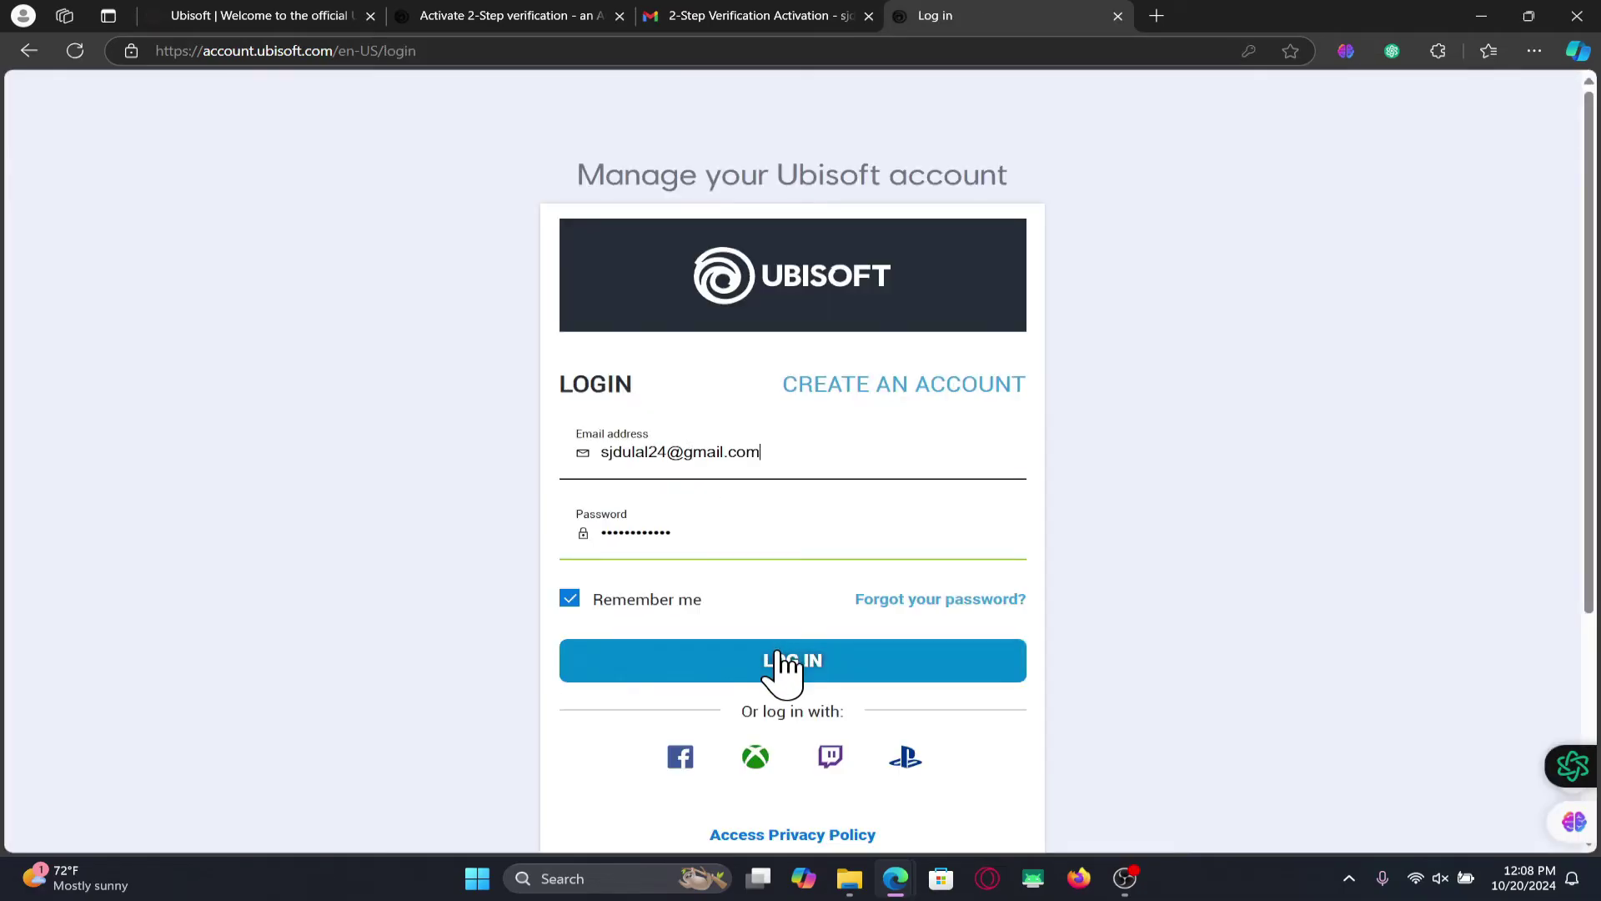
click(786, 661)
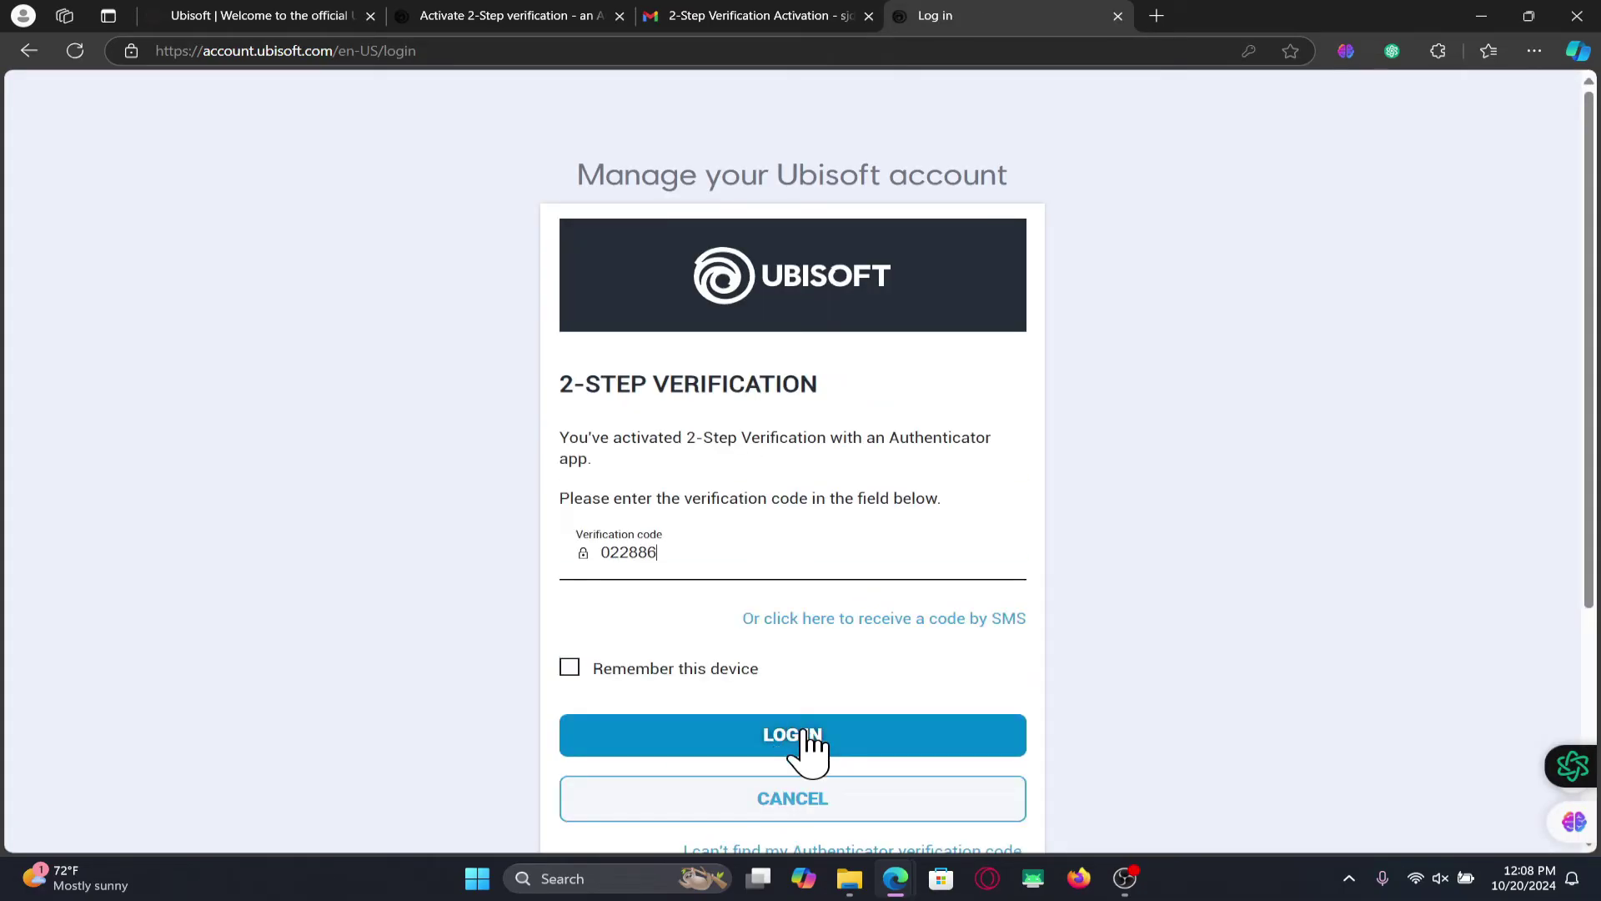
click(811, 748)
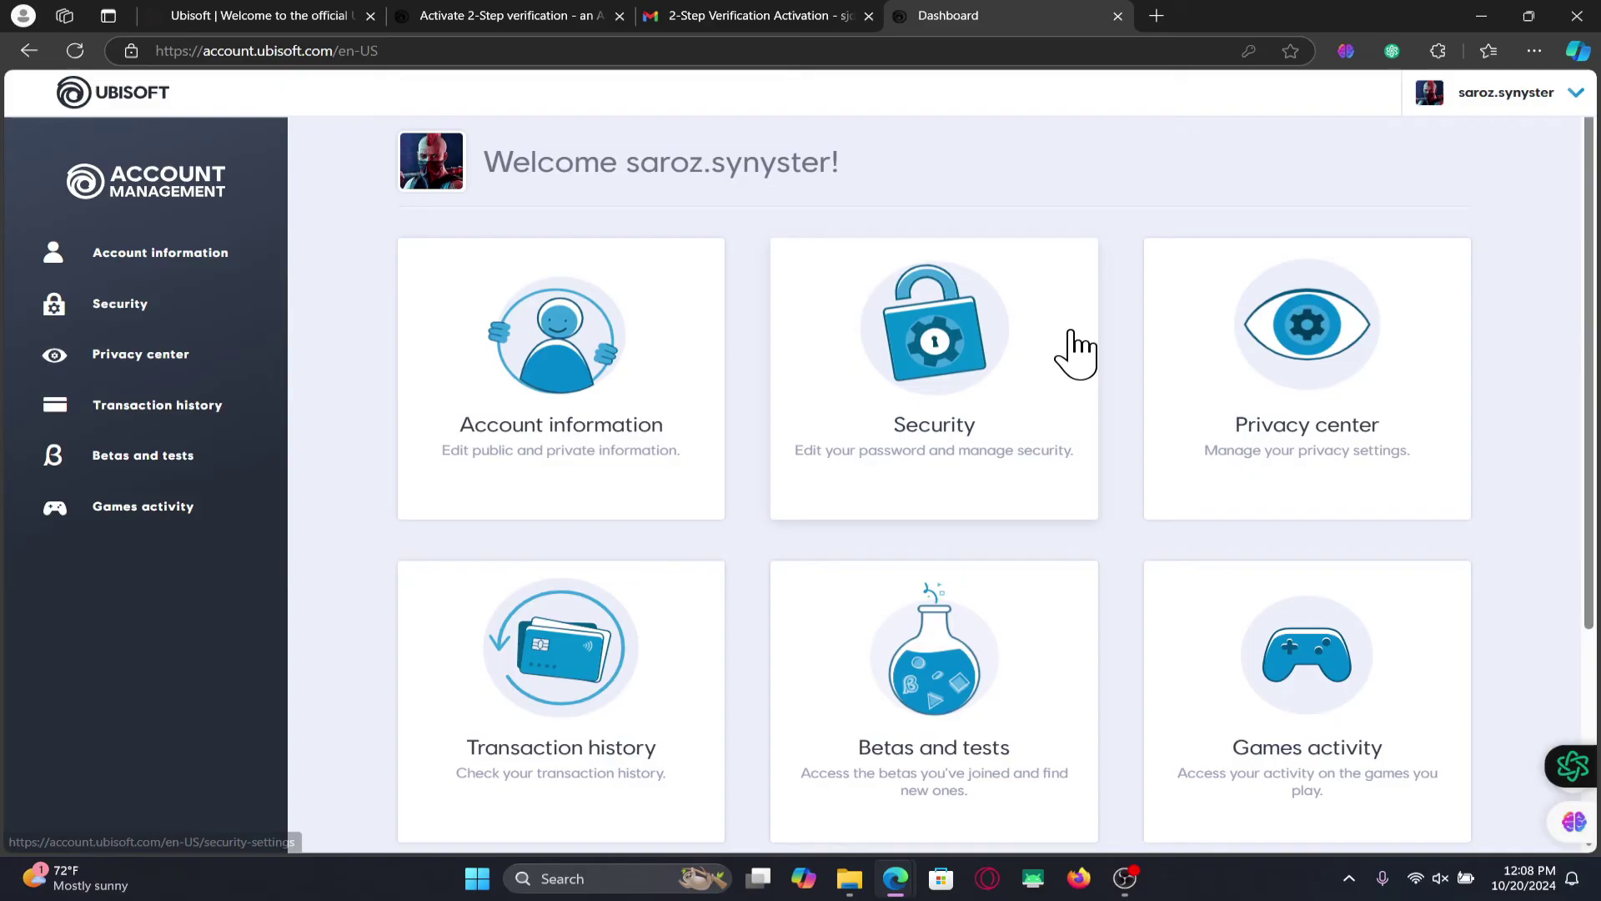
Step: Minimize the Edge window to reveal the Windows desktop
click(1480, 15)
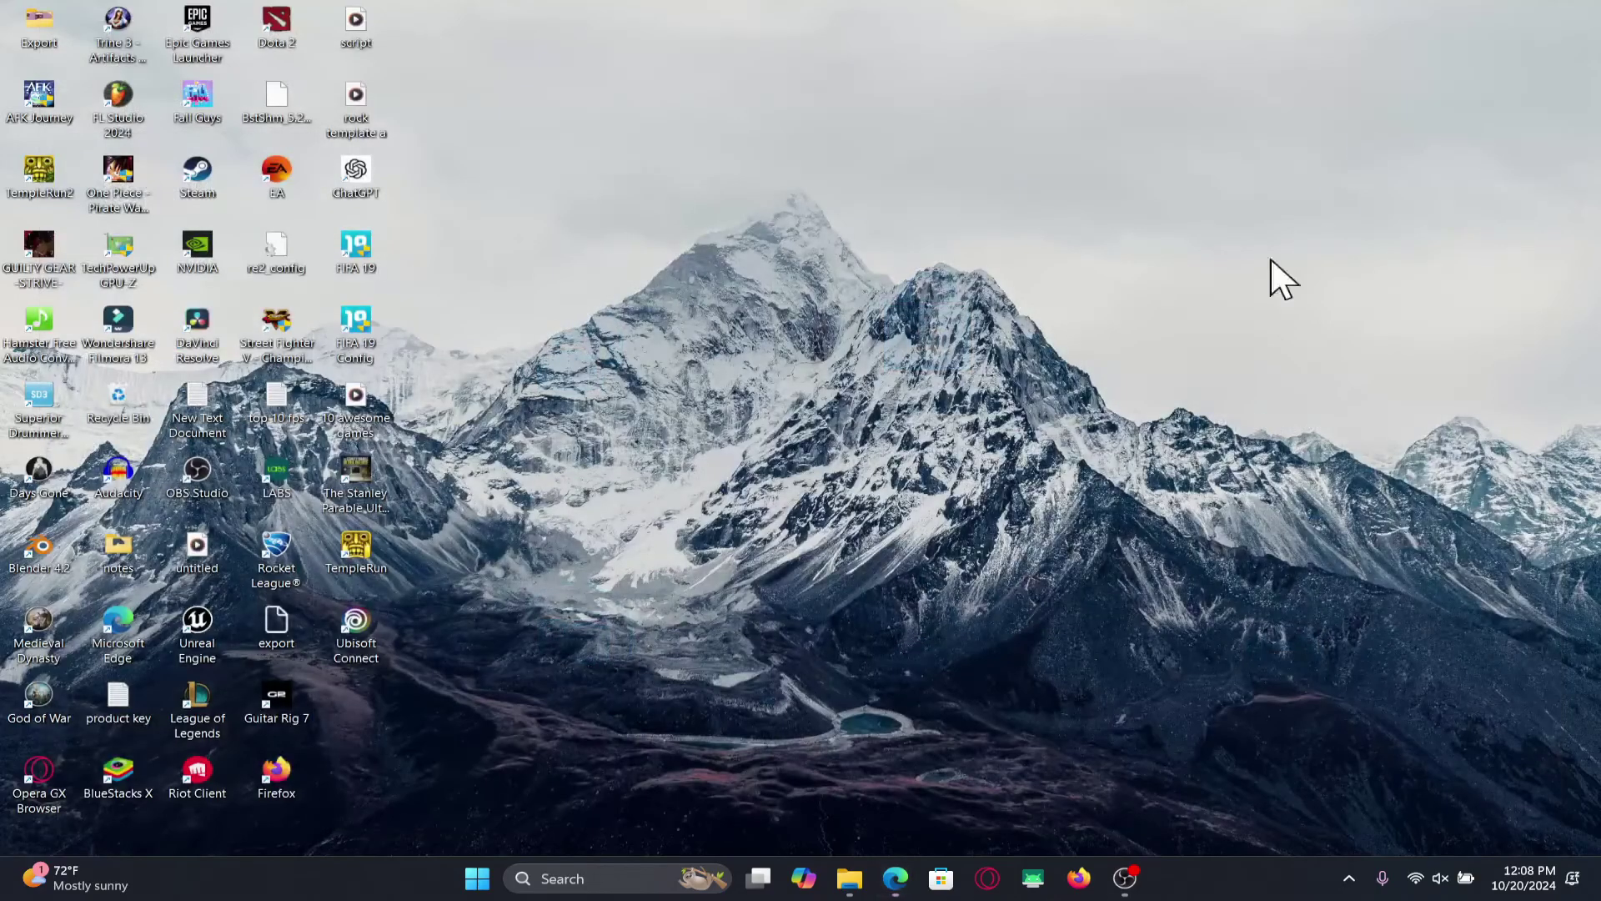